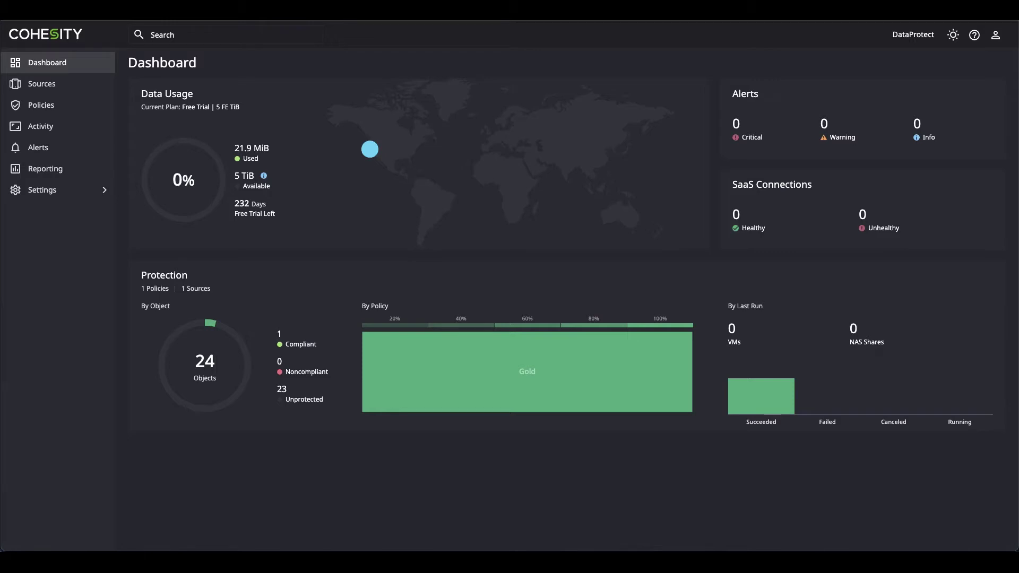
Step: Start registering an AWS EC2 source with the AWS account ID and destination region us-west-1, and download the CloudFormation template
{"action": "left_click", "coordinate": [42, 90]}
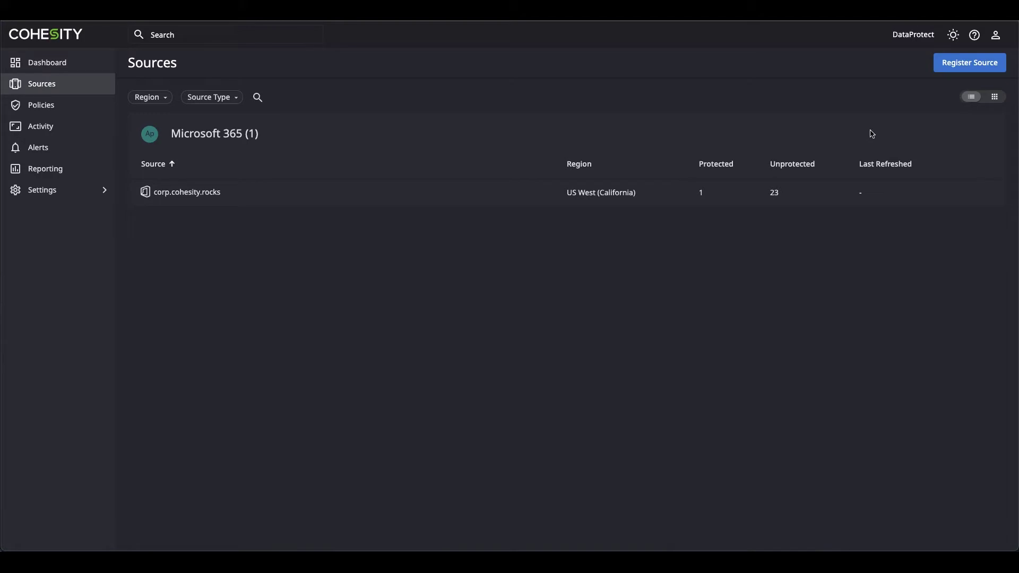
{"action": "left_click", "coordinate": [962, 66]}
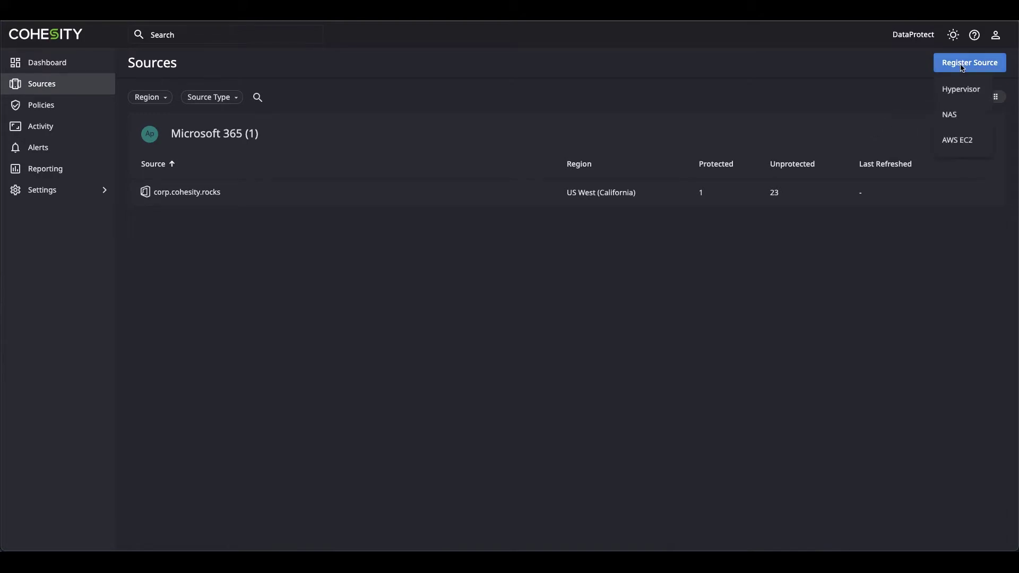
{"action": "left_click", "coordinate": [958, 141]}
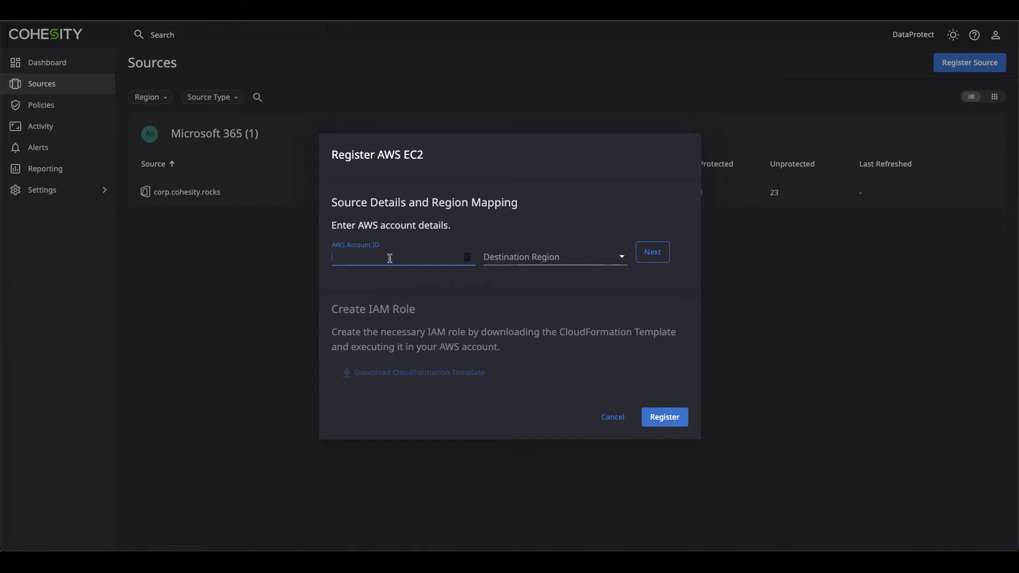
{"action": "key", "text": "ctrl+v"}
{"action": "left_click", "coordinate": [555, 265]}
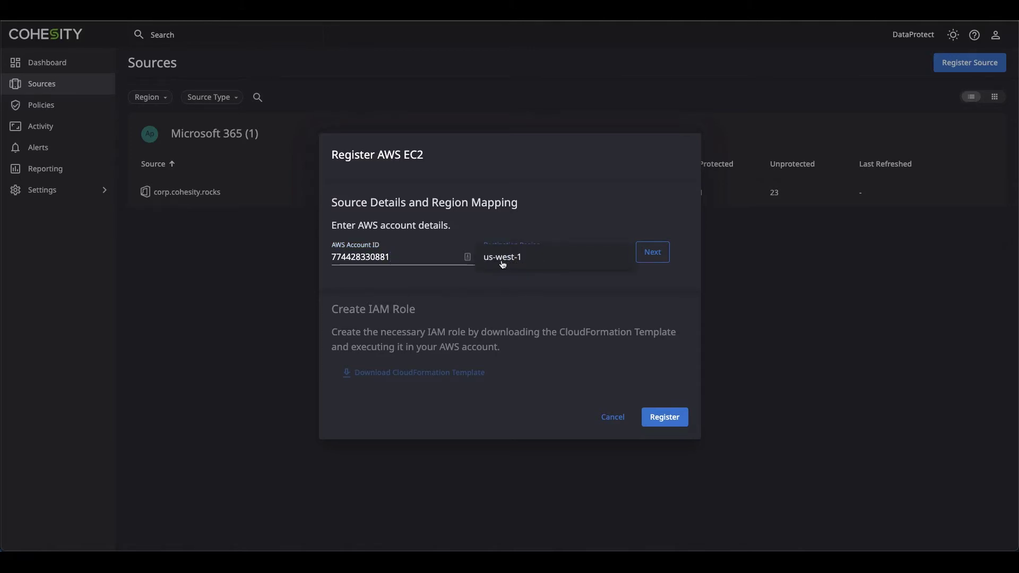
{"action": "left_click", "coordinate": [503, 265]}
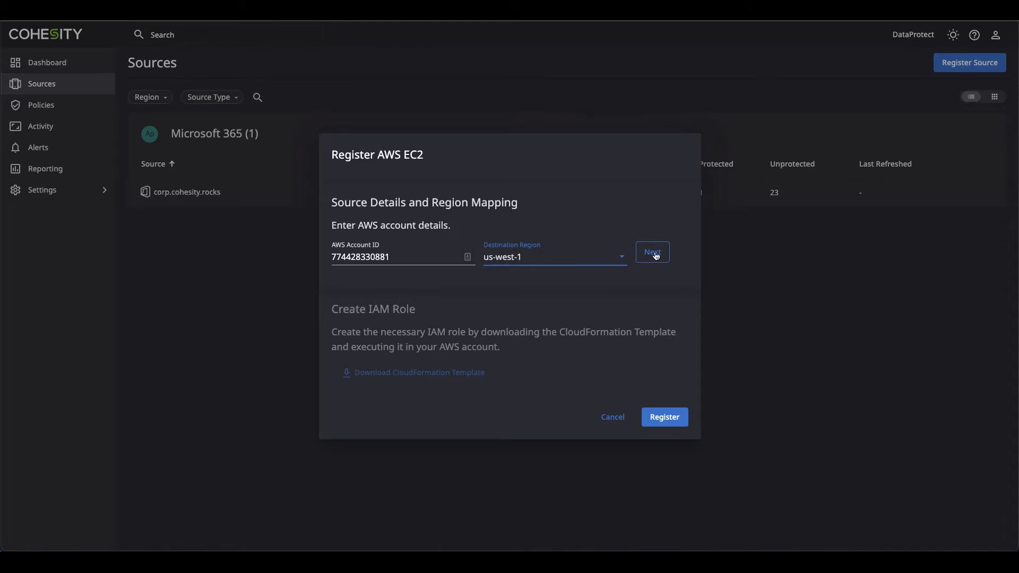
{"action": "left_click", "coordinate": [656, 256]}
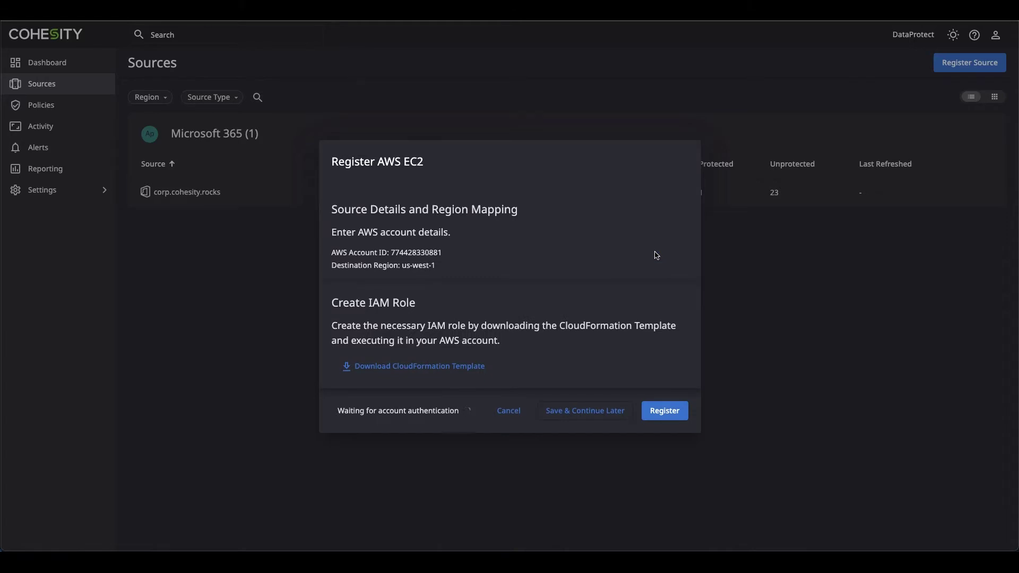
{"action": "left_click", "coordinate": [404, 370]}
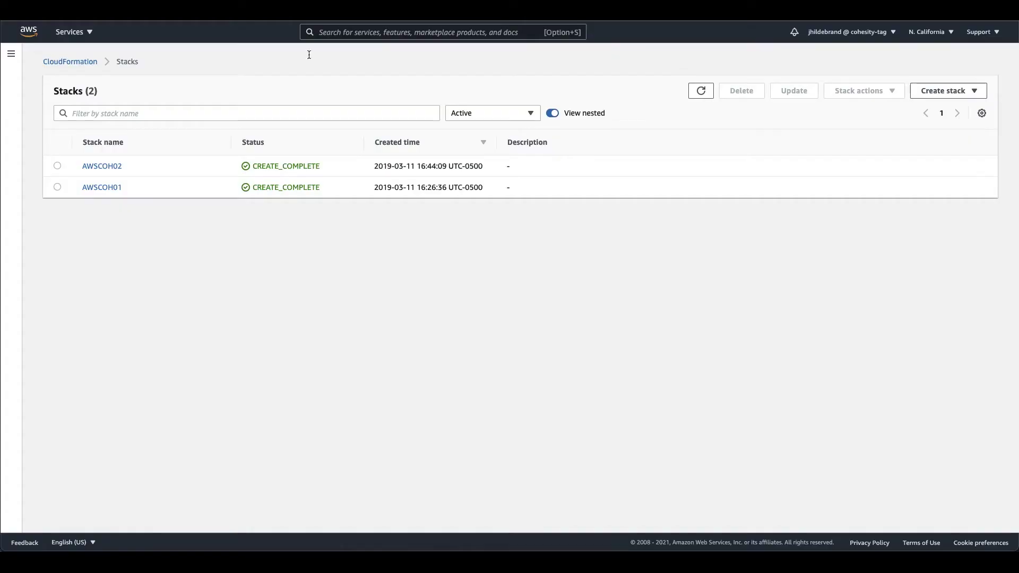
Step: In AWS CloudFormation, start a stack with new resources from the uploaded template file aws_iam_role_creation_template.cft
{"action": "left_click", "coordinate": [945, 94]}
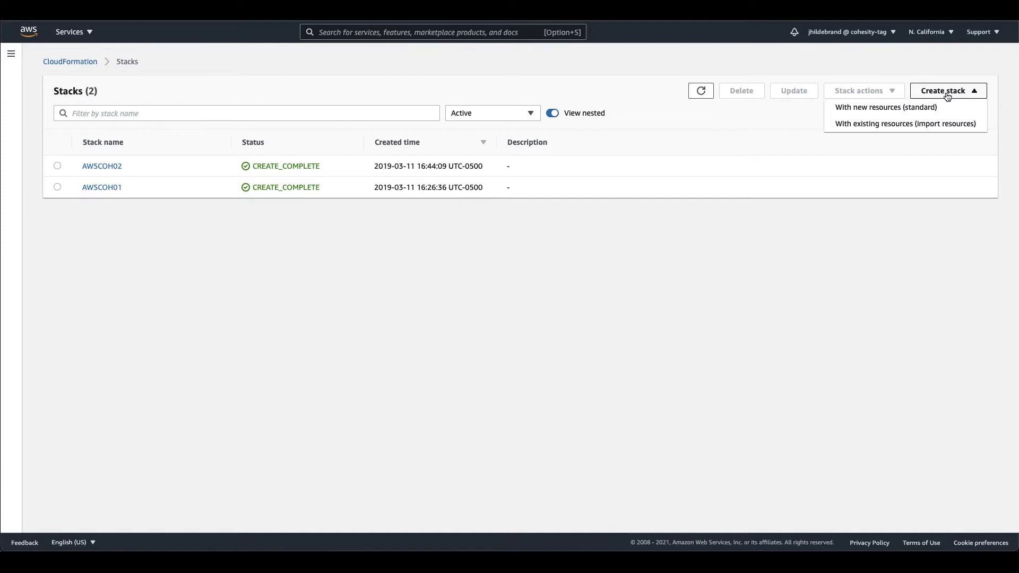
{"action": "left_click", "coordinate": [877, 108]}
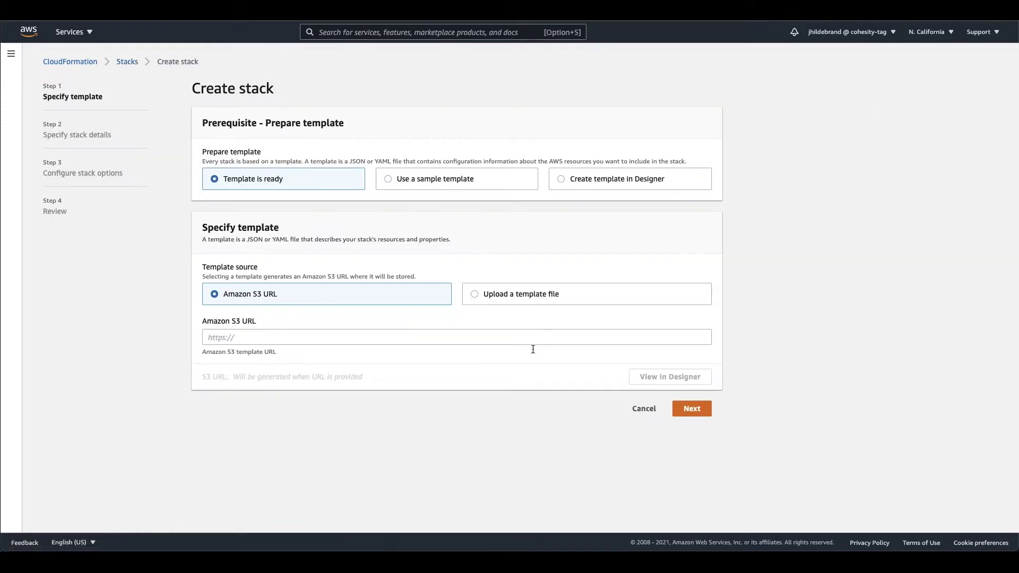
{"action": "left_click", "coordinate": [480, 296]}
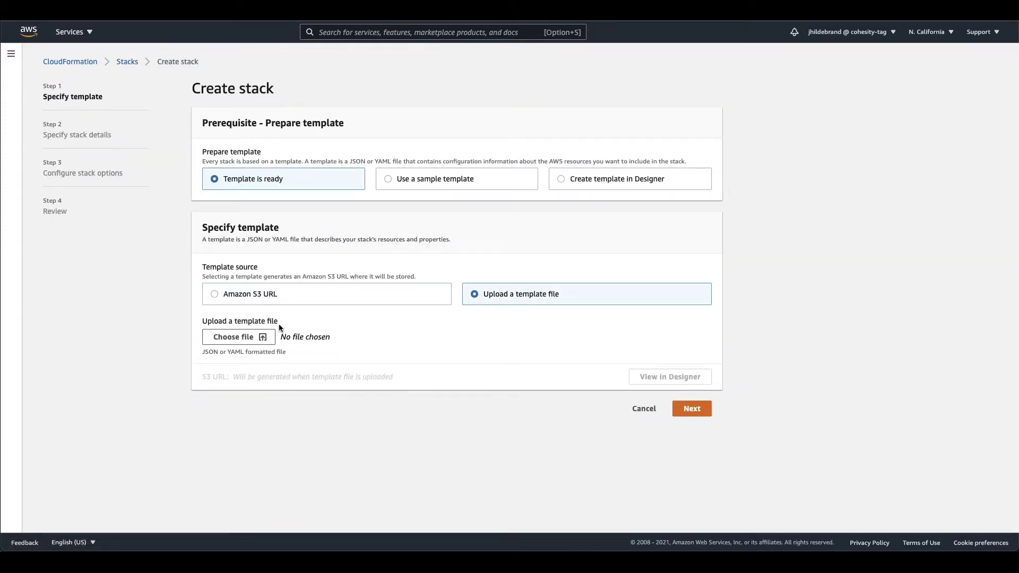
{"action": "left_click", "coordinate": [254, 337]}
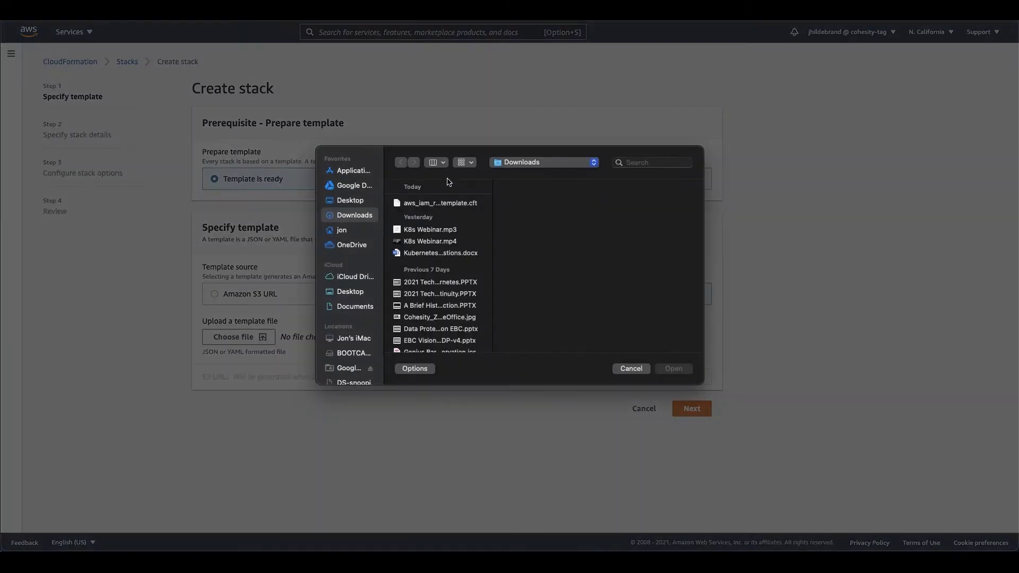
{"action": "left_click", "coordinate": [441, 205]}
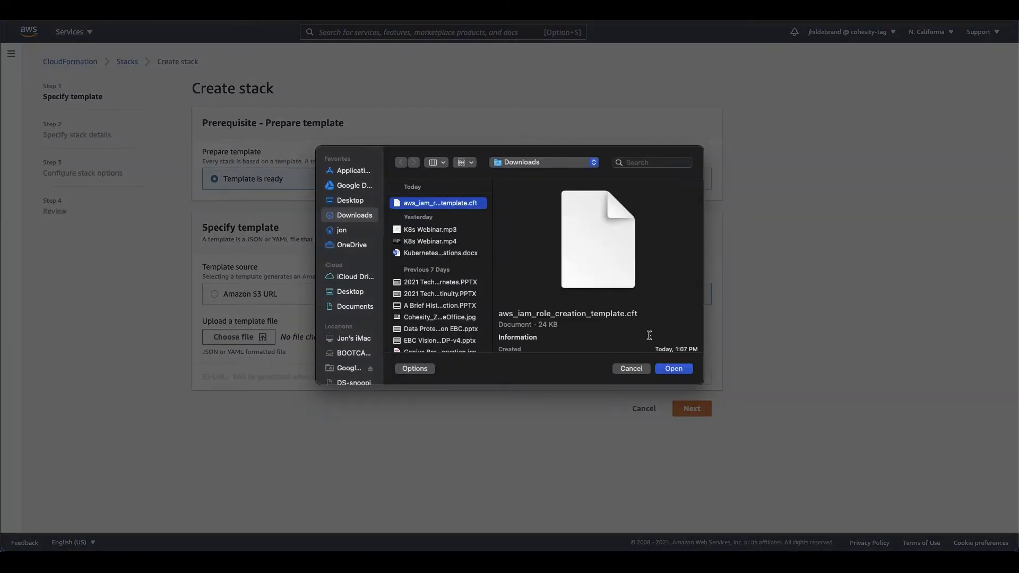
{"action": "left_click", "coordinate": [668, 371]}
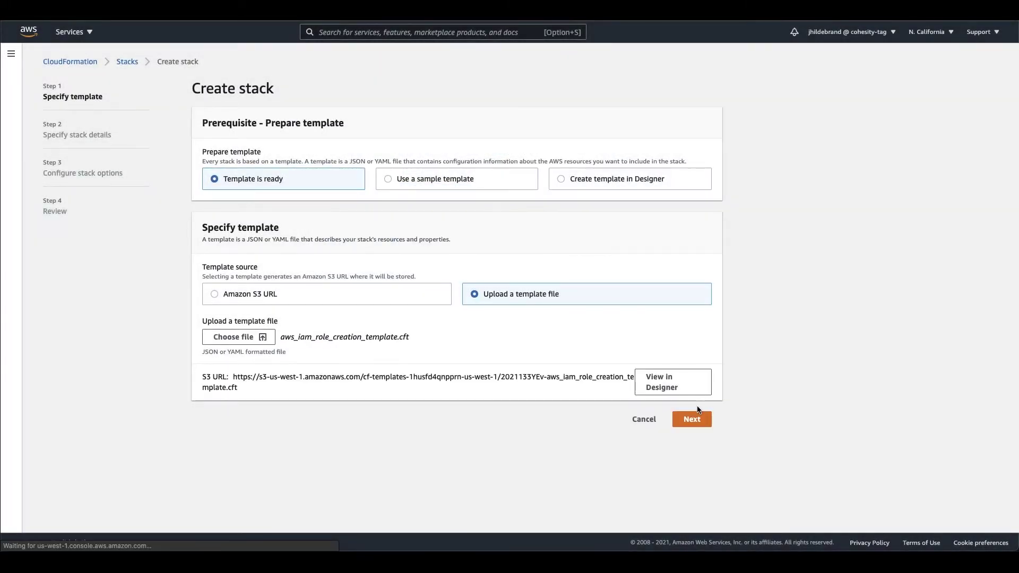
{"action": "left_click", "coordinate": [692, 418]}
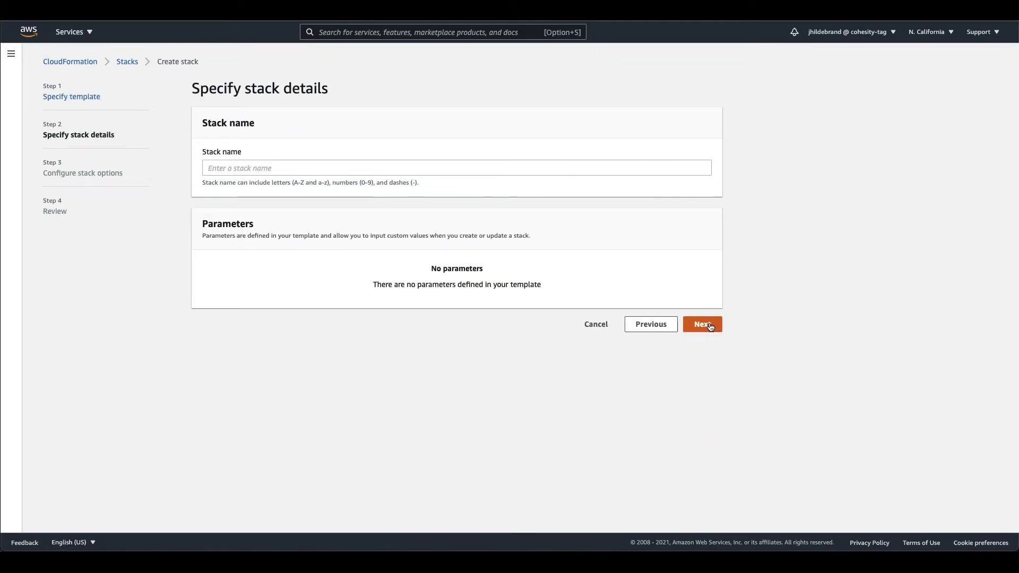
Step: Name the stack DMaaS-EC2 and accept the default stack options
{"action": "left_click", "coordinate": [305, 167]}
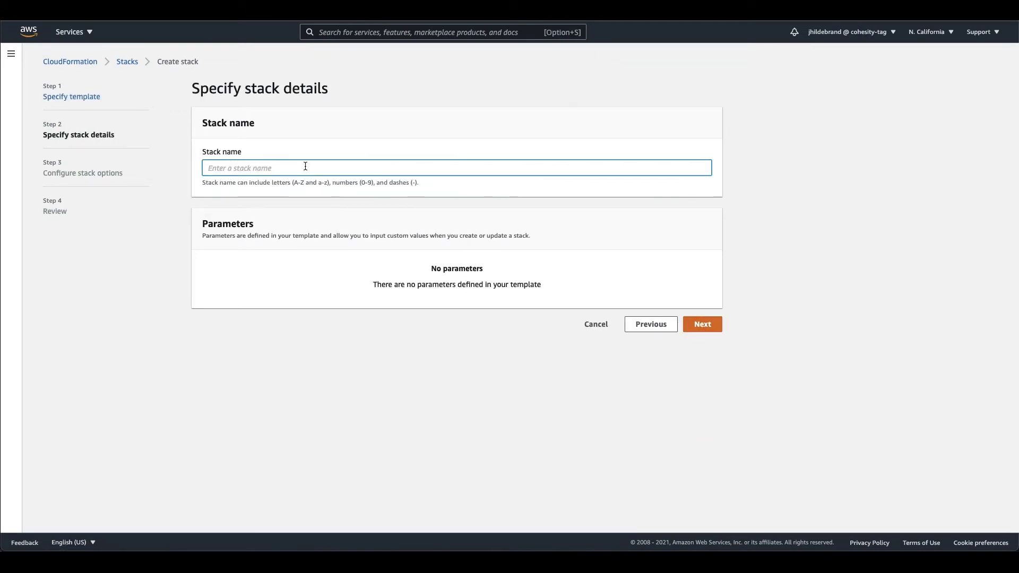
{"action": "type", "text": "DMaas-EC2"}
{"action": "left_click", "coordinate": [711, 322]}
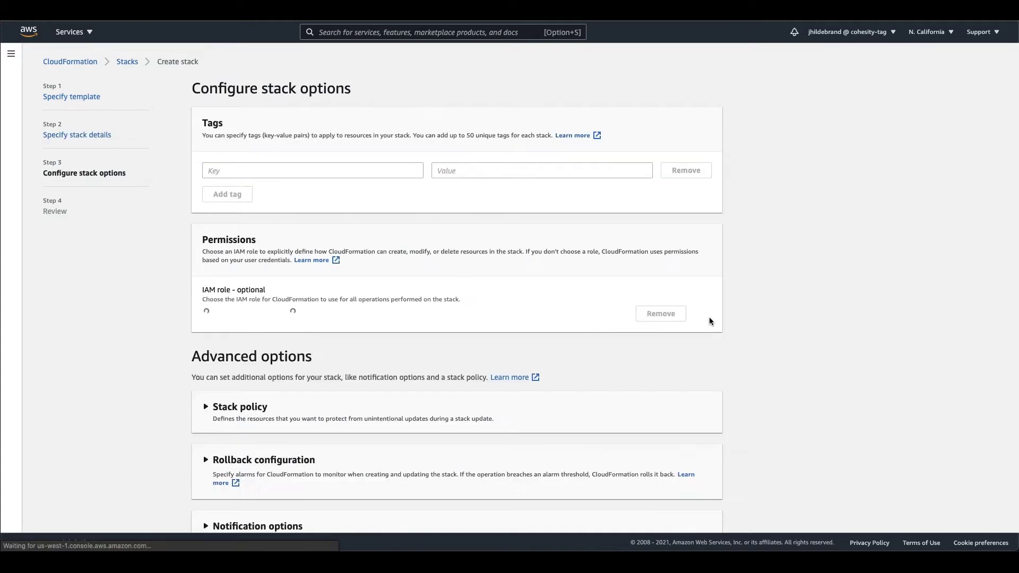
{"action": "scroll", "coordinate": [482, 191], "scroll_direction": "down", "scroll_amount": 3}
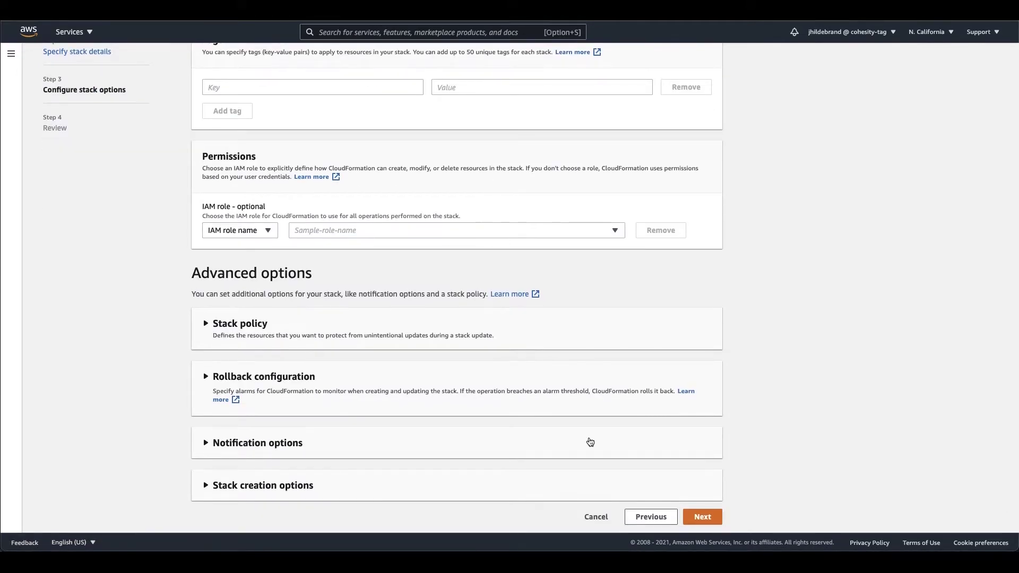
{"action": "left_click", "coordinate": [697, 518]}
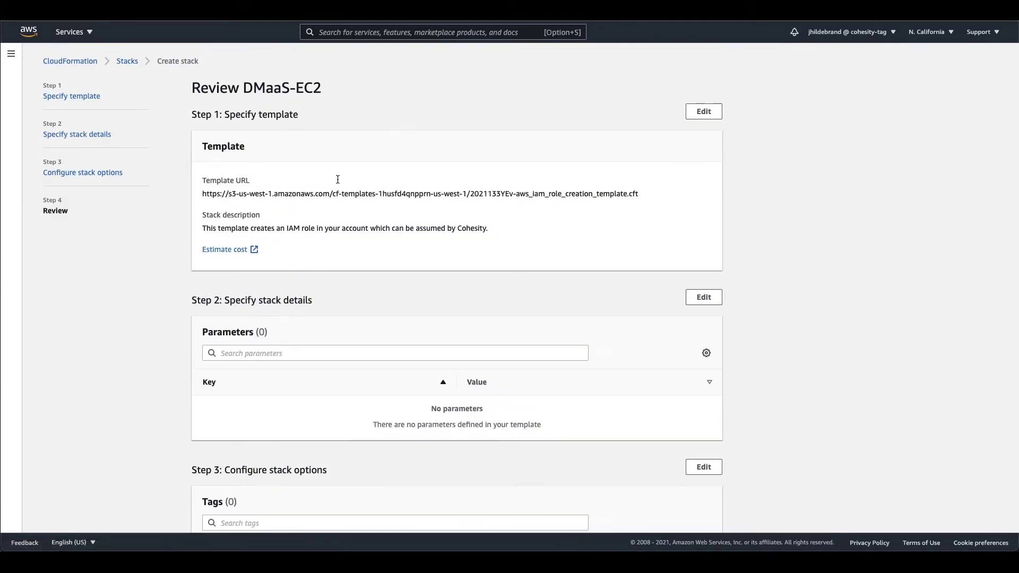
Step: Acknowledge that CloudFormation might create IAM resources with custom names and create the stack
{"action": "scroll", "coordinate": [337, 182], "scroll_direction": "down", "scroll_amount": 7}
{"action": "scroll", "coordinate": [338, 182], "scroll_direction": "down", "scroll_amount": 10}
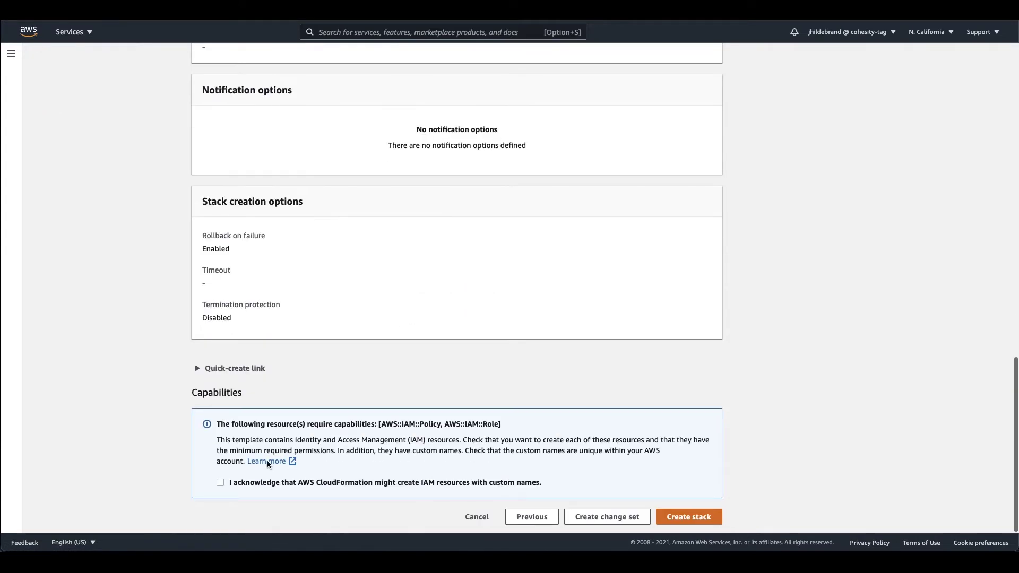
{"action": "left_click", "coordinate": [221, 482]}
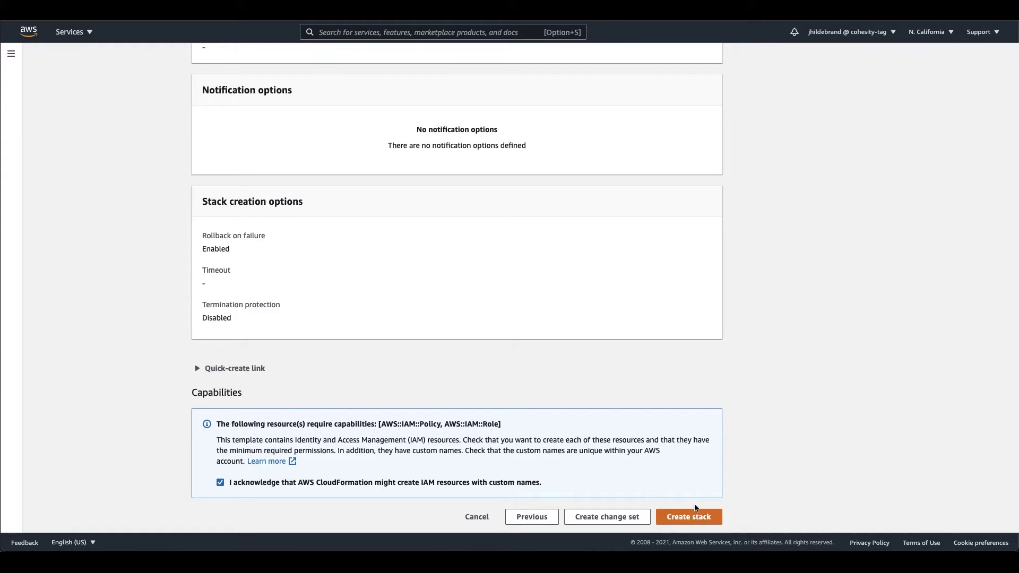
{"action": "left_click", "coordinate": [690, 517]}
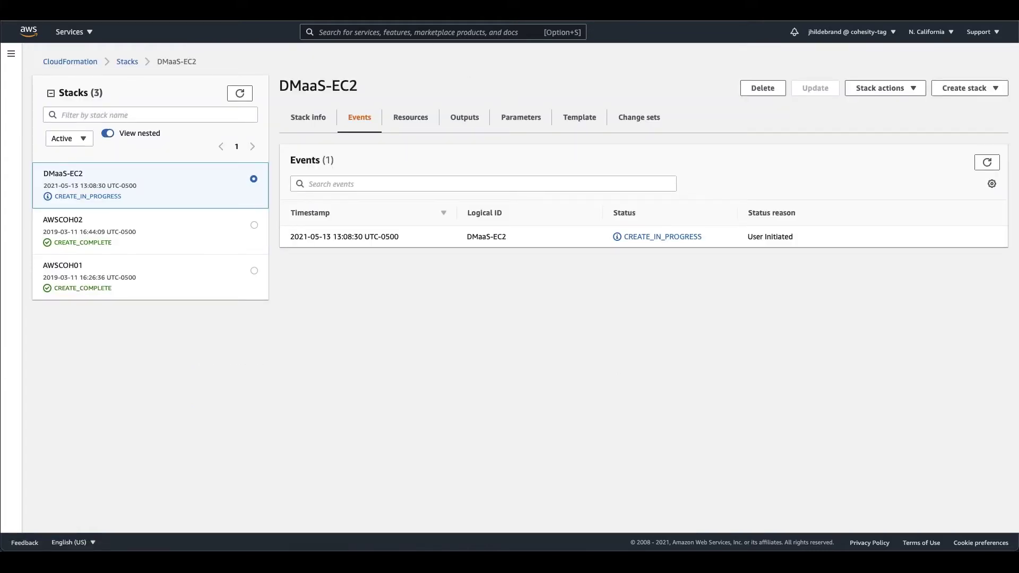
Step: Switch back to Cohesity, complete the AWS EC2 registration, and open the new AWS source
{"action": "key", "text": "ctrl+Tab"}
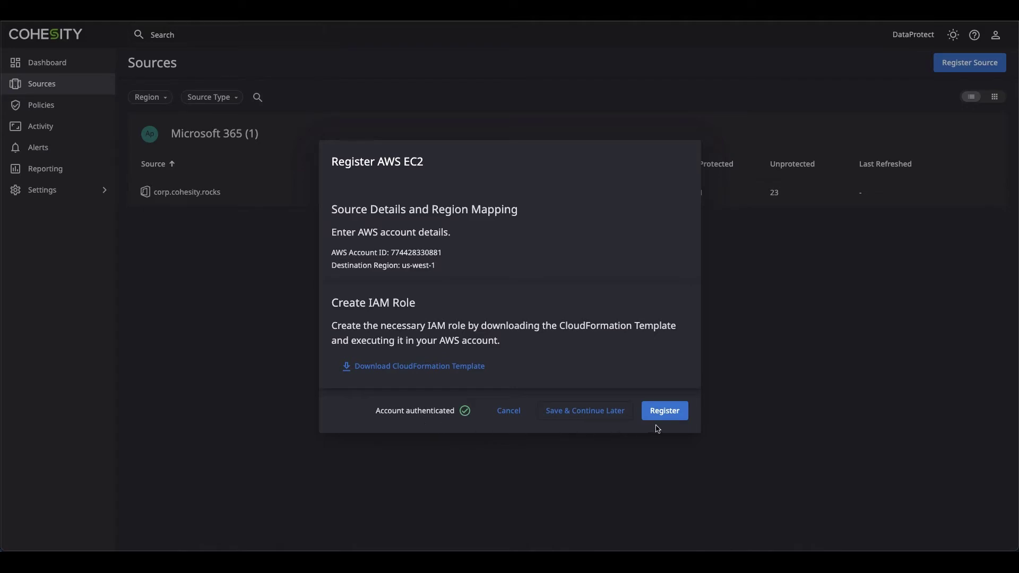
{"action": "left_click", "coordinate": [669, 413]}
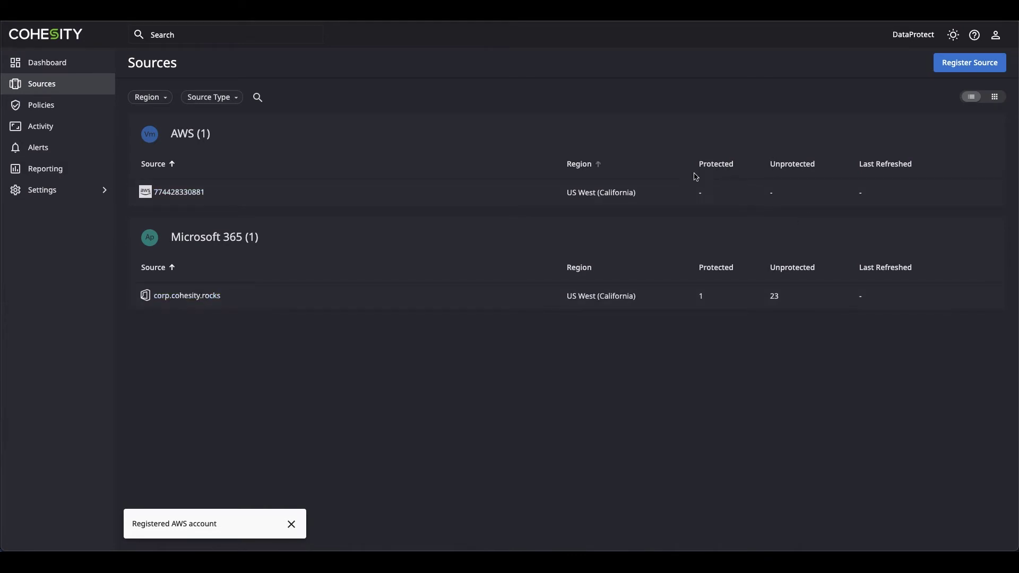
{"action": "left_click", "coordinate": [179, 195]}
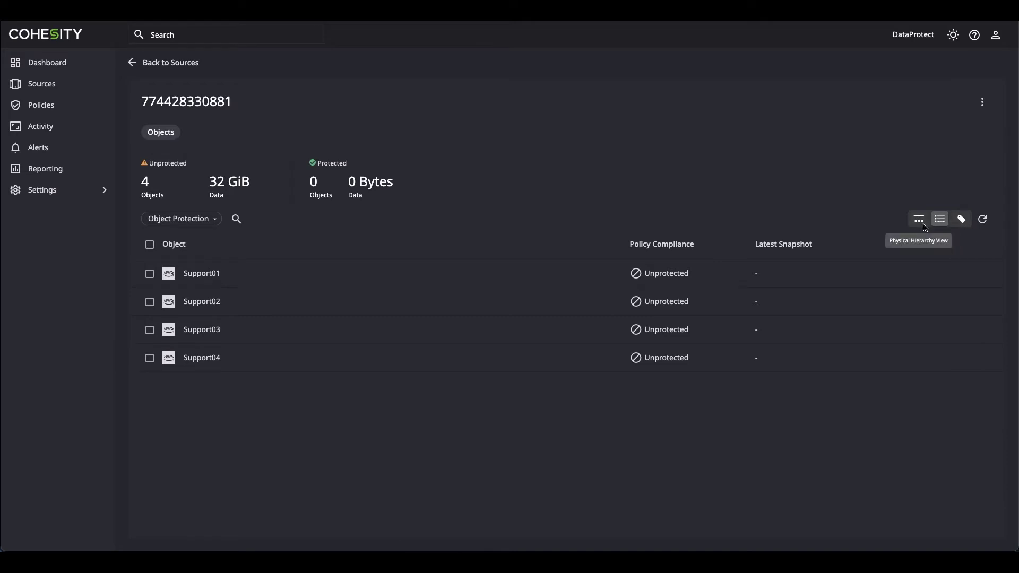
Step: Show the source's objects by tag and select the tag containing the VMs Support01 to Support04
{"action": "left_click", "coordinate": [962, 221]}
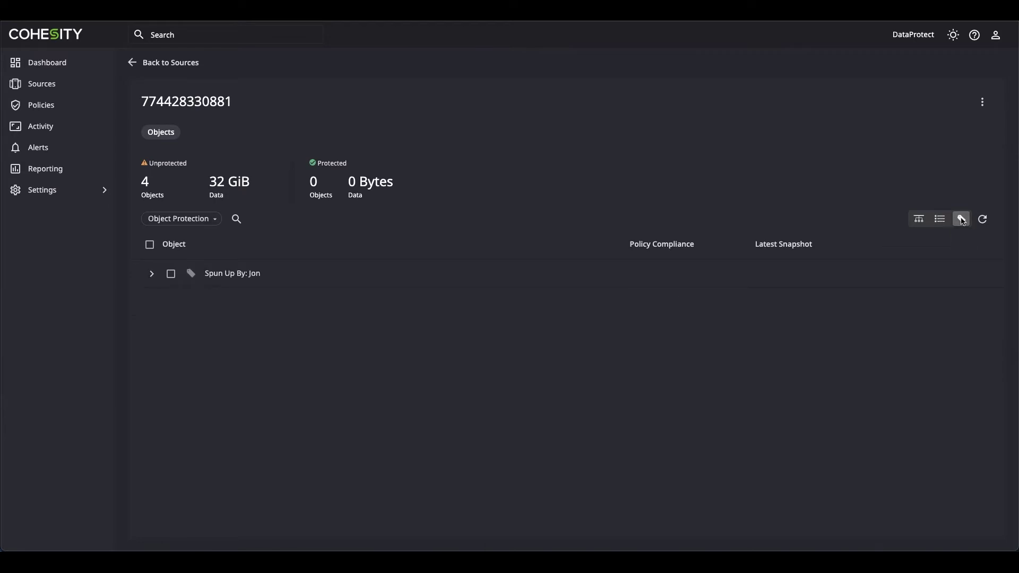
{"action": "left_click", "coordinate": [152, 274]}
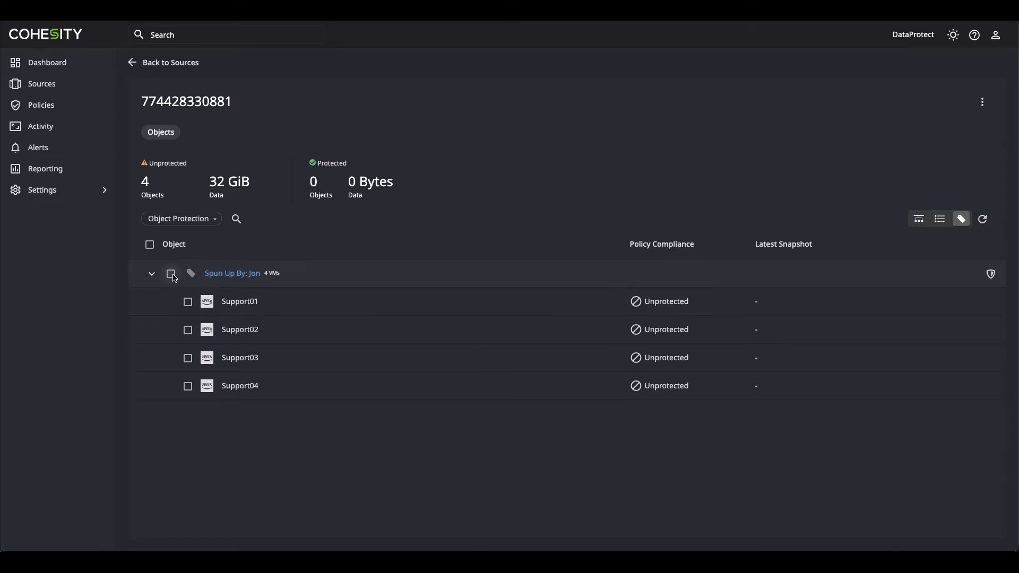
{"action": "left_click", "coordinate": [171, 274]}
{"action": "left_click", "coordinate": [181, 295]}
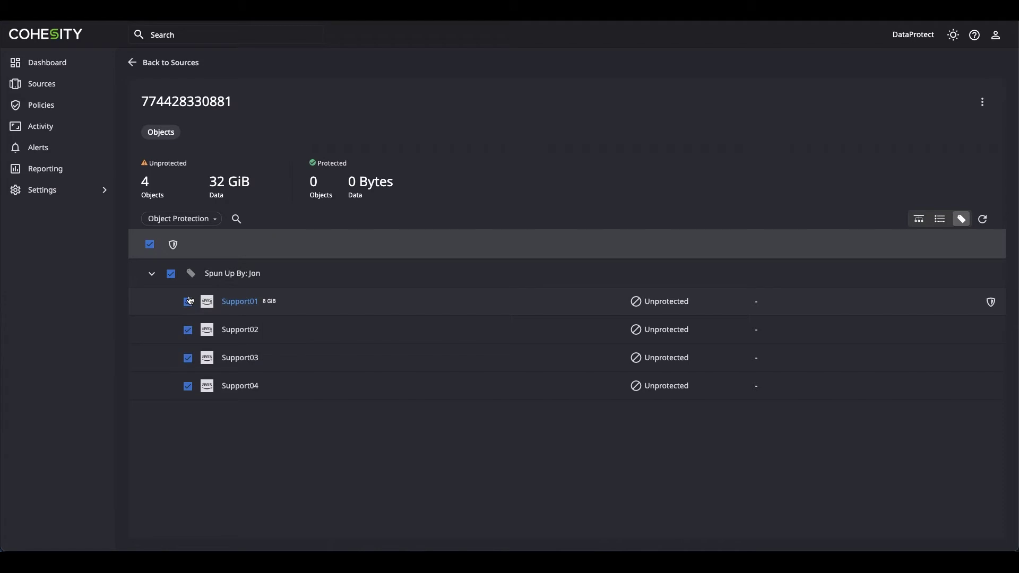
Step: Protect the selected virtual machines with the Gold policy
{"action": "left_click", "coordinate": [173, 245]}
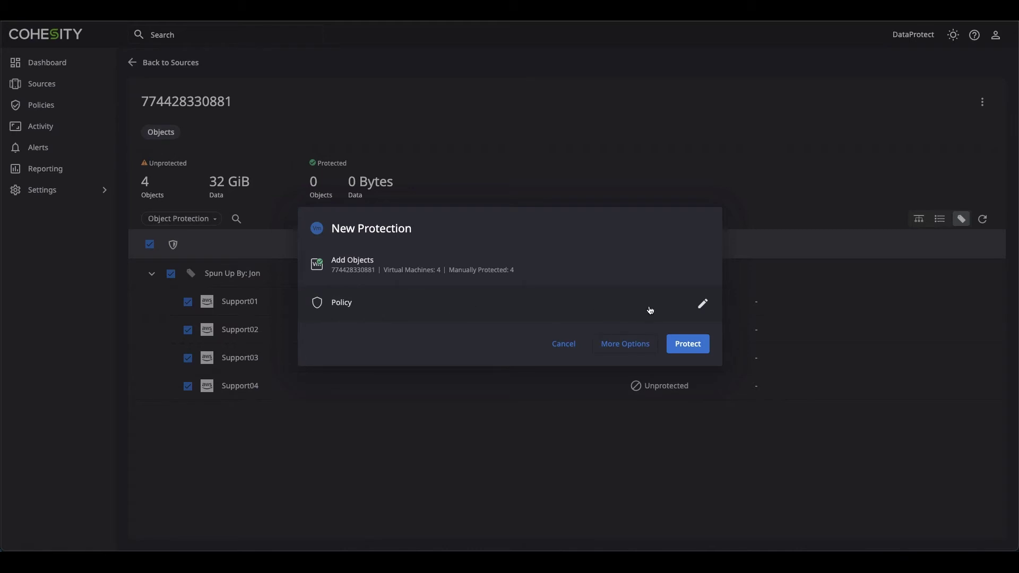
{"action": "left_click", "coordinate": [696, 308]}
{"action": "left_click", "coordinate": [408, 315]}
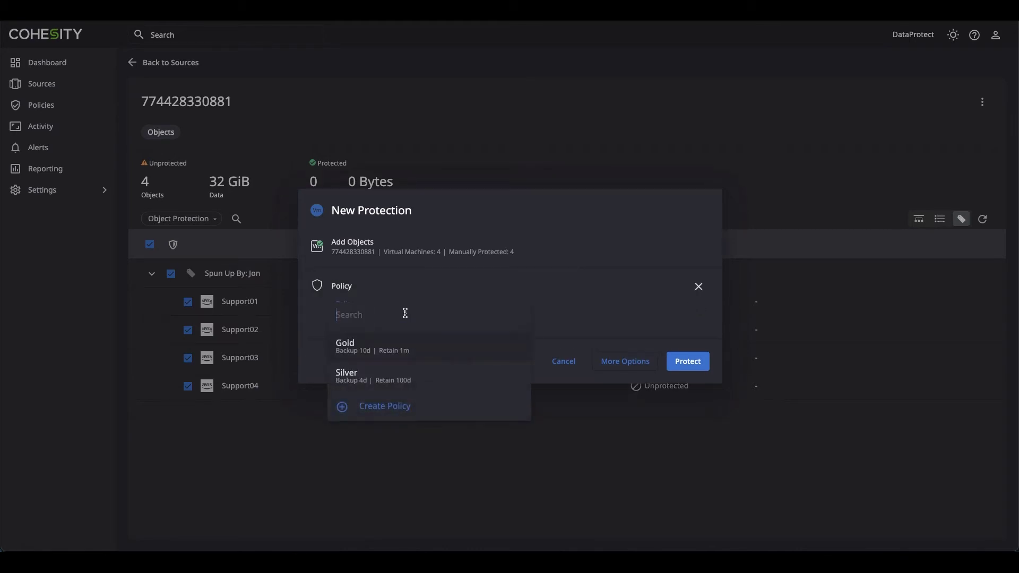
{"action": "left_click", "coordinate": [409, 355]}
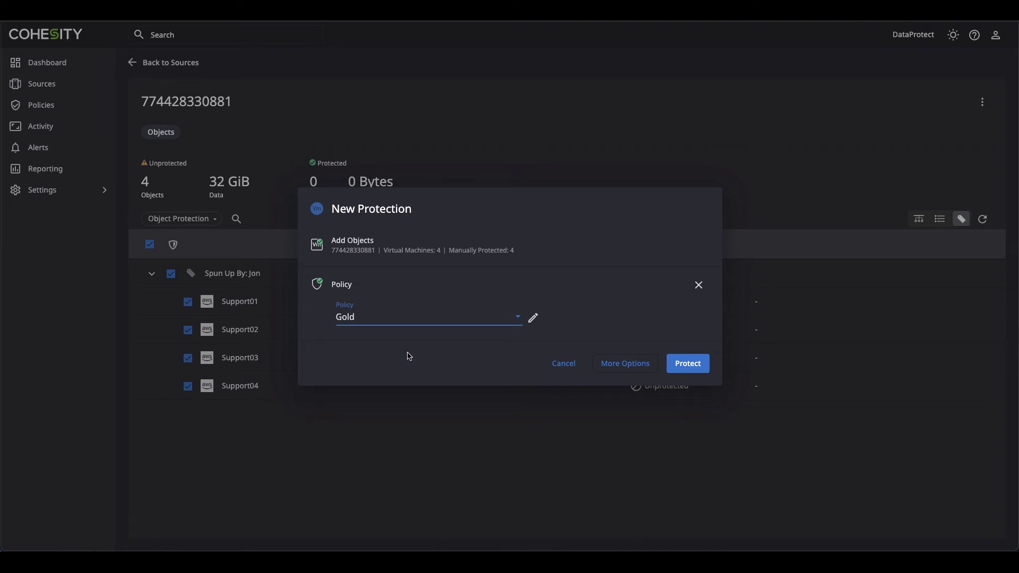
{"action": "left_click", "coordinate": [686, 370]}
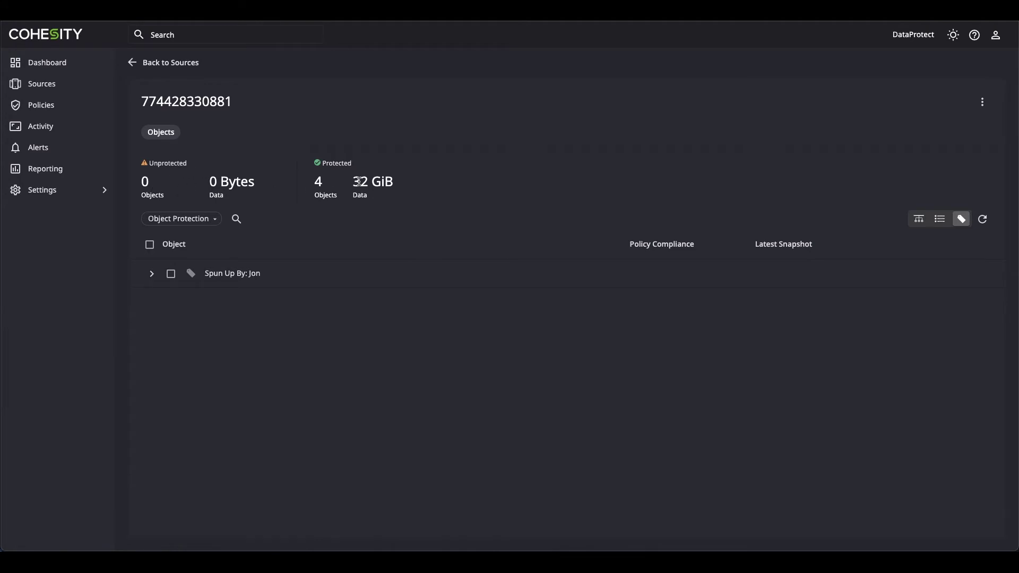
Step: Check the Activity page for backup tasks and return to the list of sources
{"action": "left_click", "coordinate": [41, 126]}
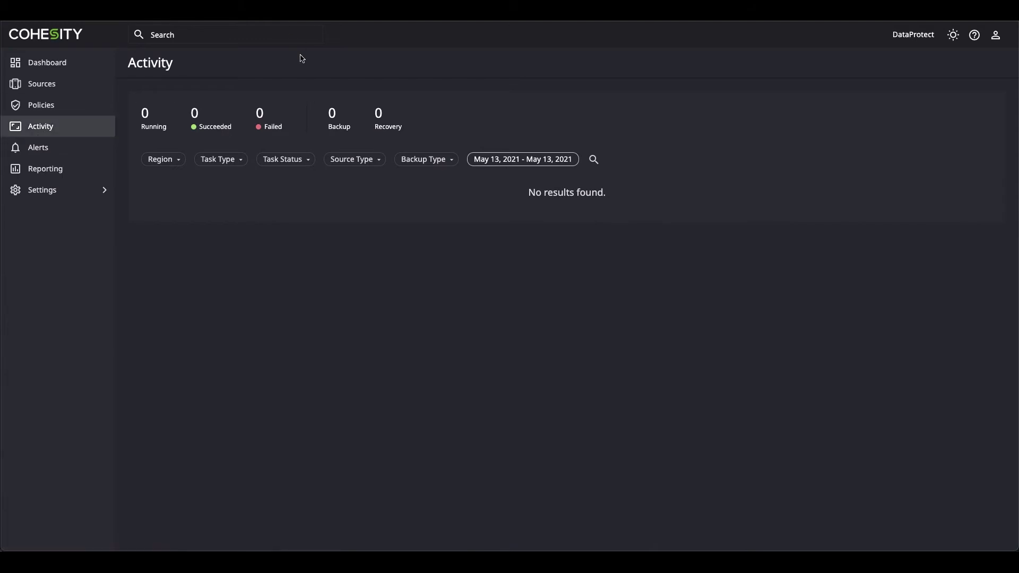
{"action": "left_click", "coordinate": [55, 125]}
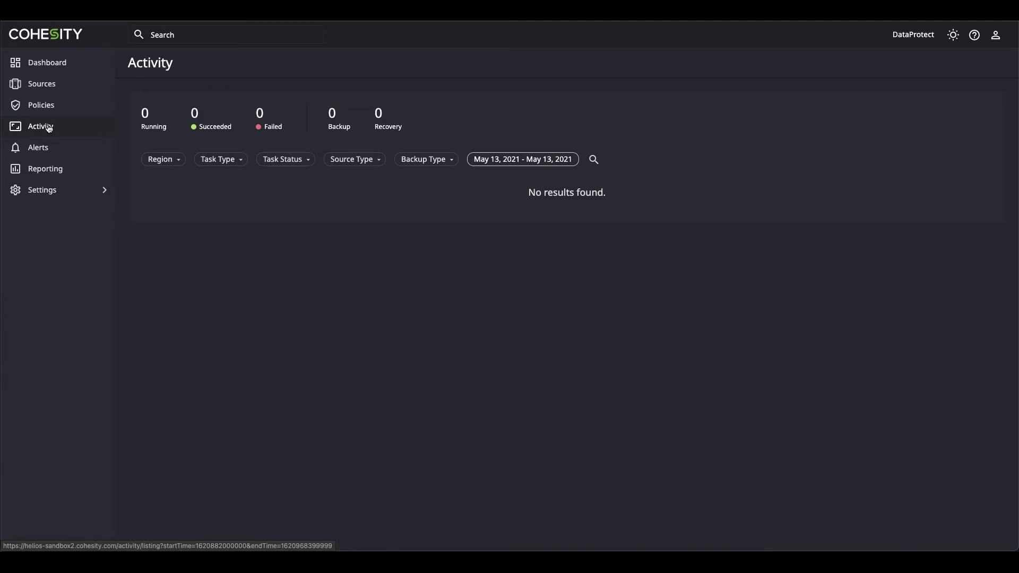
{"action": "left_click", "coordinate": [48, 128]}
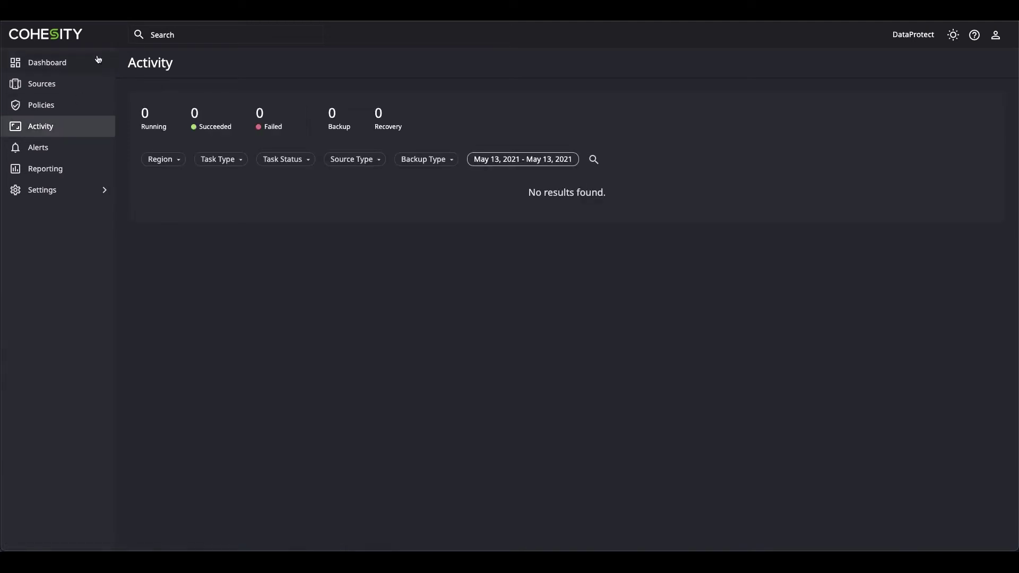
{"action": "left_click", "coordinate": [48, 90]}
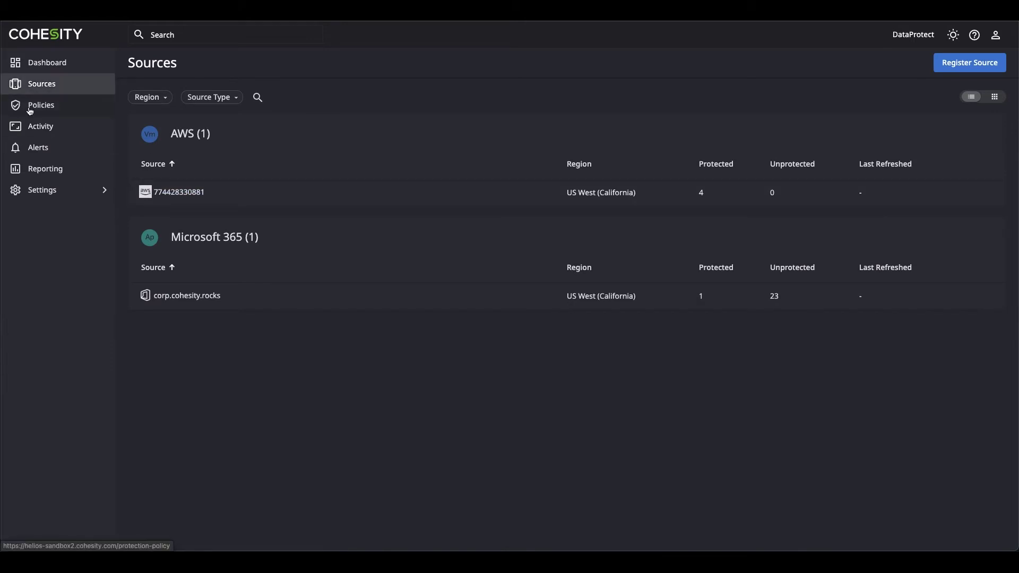
Step: Check the VM backup progress in Cohesity's activity list and view the EBS snapshots in the AWS EC2 console
{"action": "left_click", "coordinate": [49, 128]}
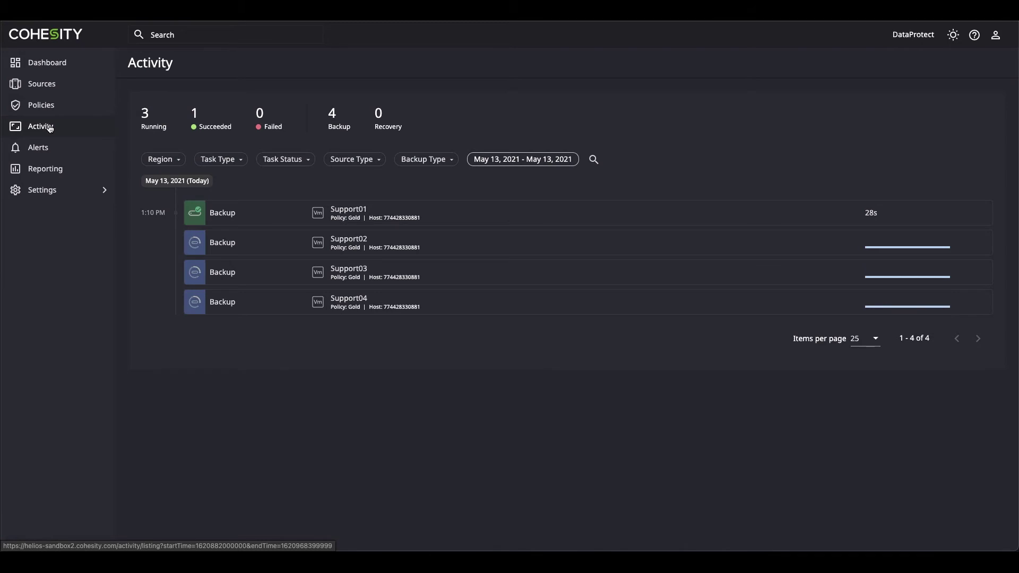
{"action": "left_click", "coordinate": [50, 128]}
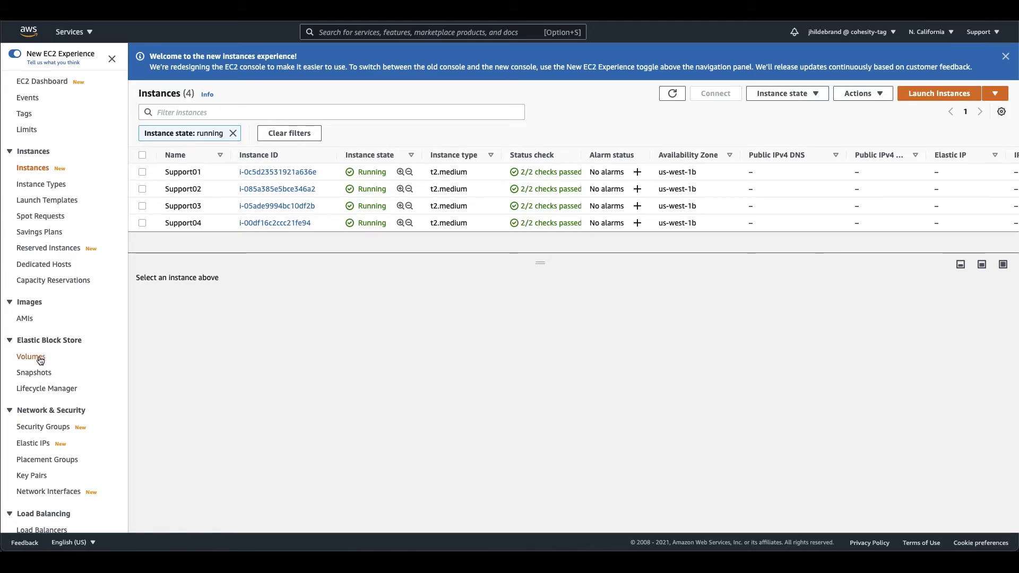
{"action": "left_click", "coordinate": [38, 374]}
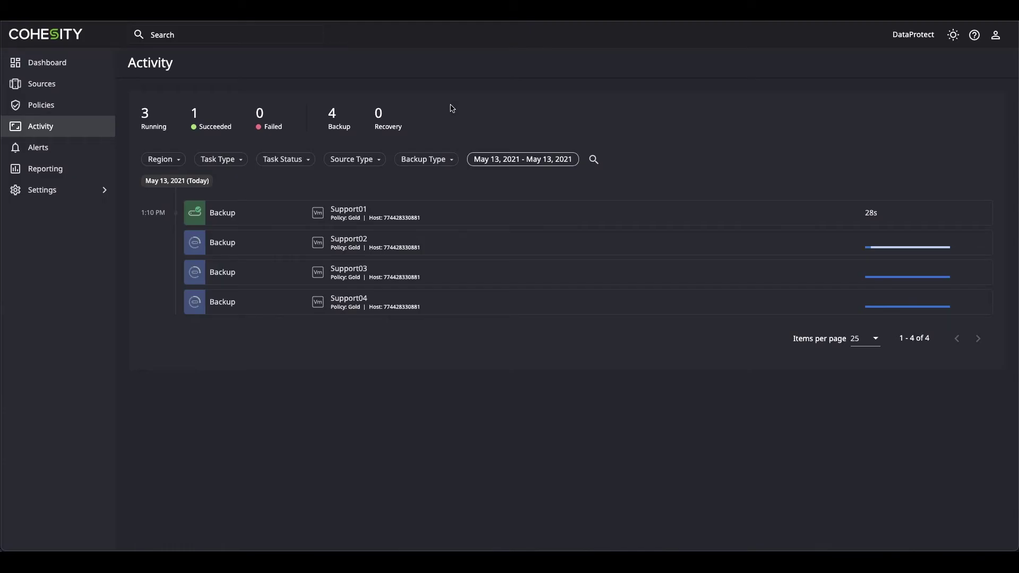
{"action": "left_click", "coordinate": [42, 131]}
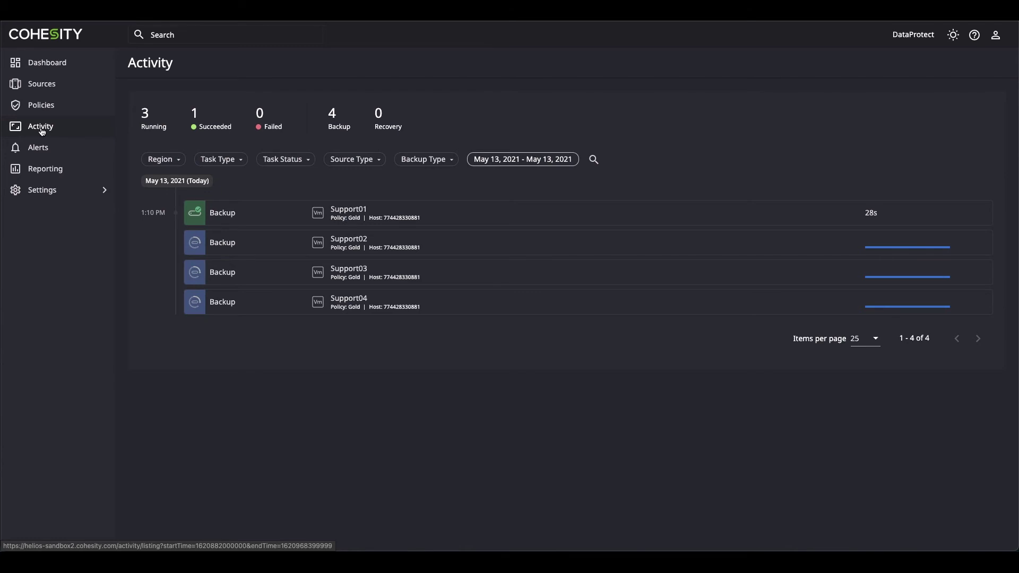
{"action": "left_click", "coordinate": [42, 131]}
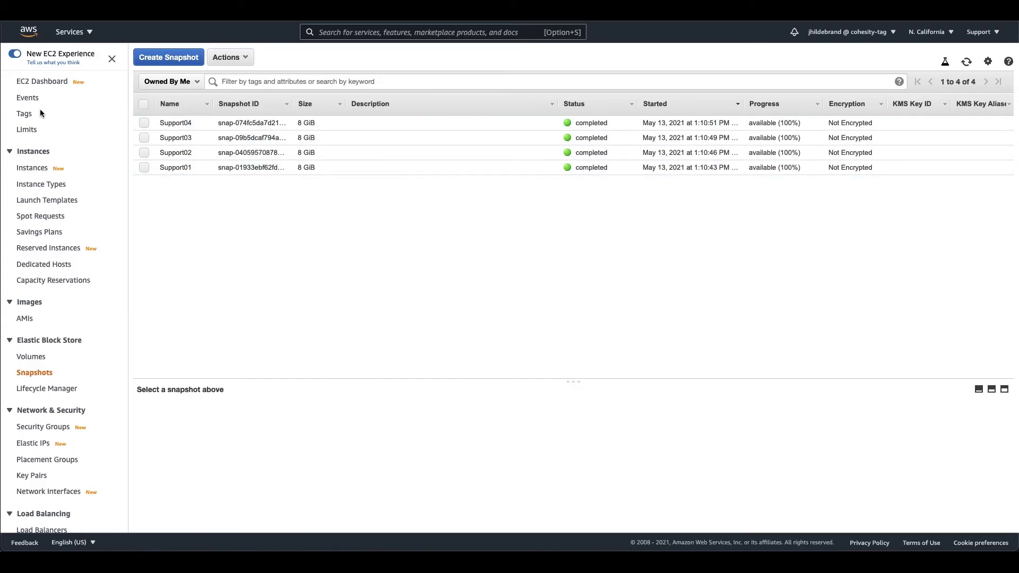
Step: In the AWS EC2 console, terminate all four instances, Support01 to Support04, and list only the running instances
{"action": "left_click", "coordinate": [42, 167]}
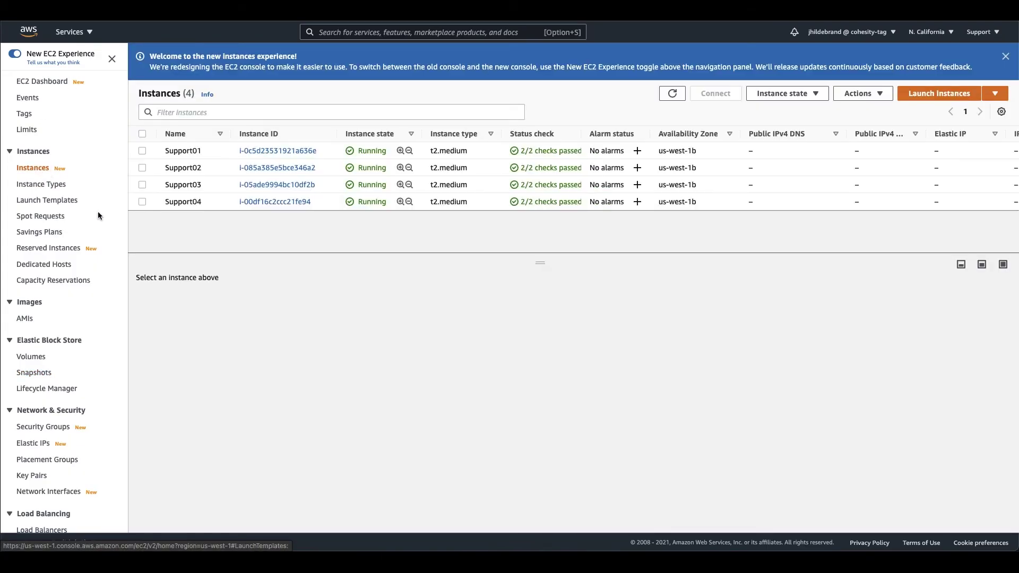
{"action": "left_click", "coordinate": [142, 133]}
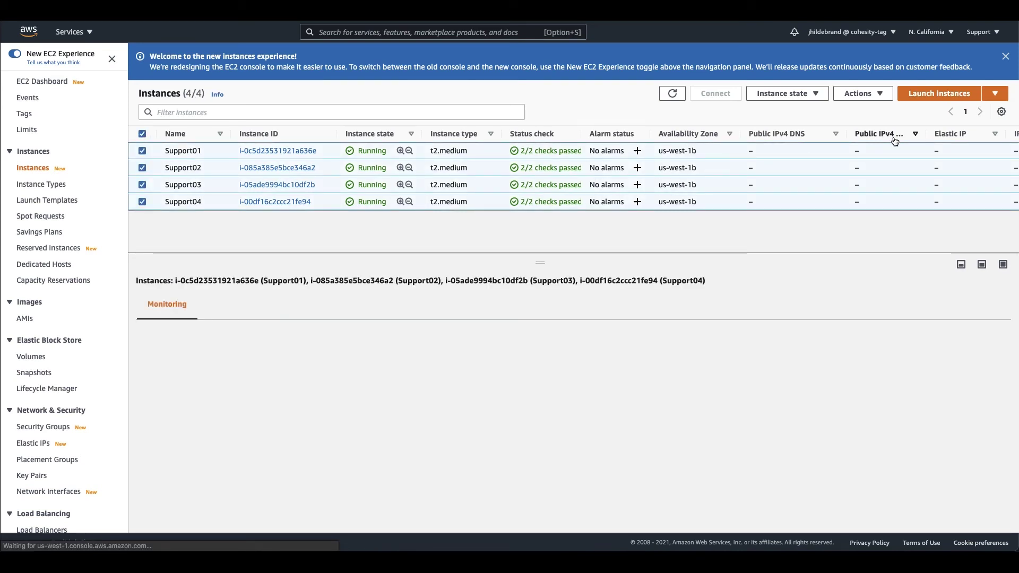
{"action": "left_click", "coordinate": [812, 93]}
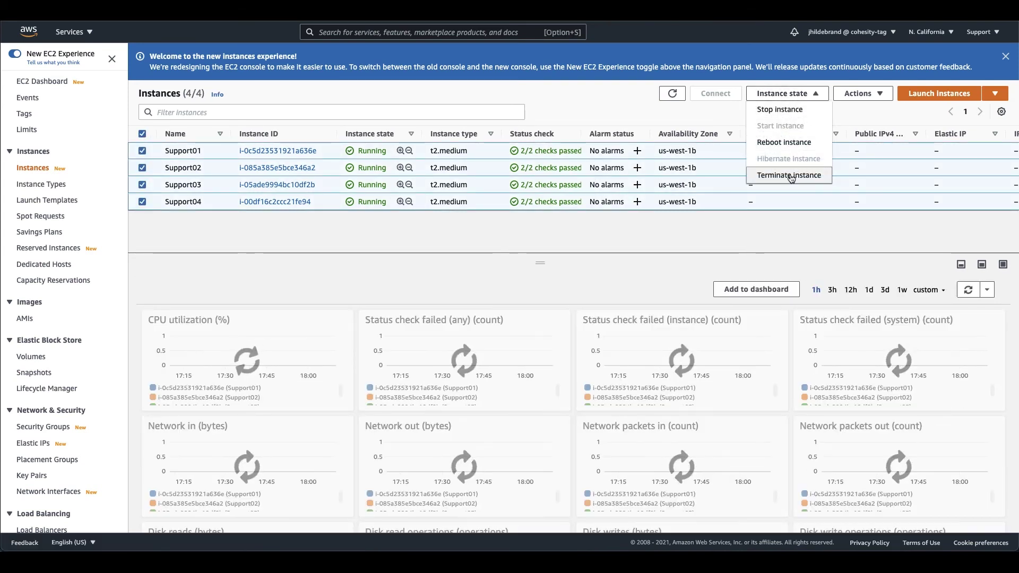
{"action": "left_click", "coordinate": [789, 174]}
{"action": "left_click", "coordinate": [690, 372]}
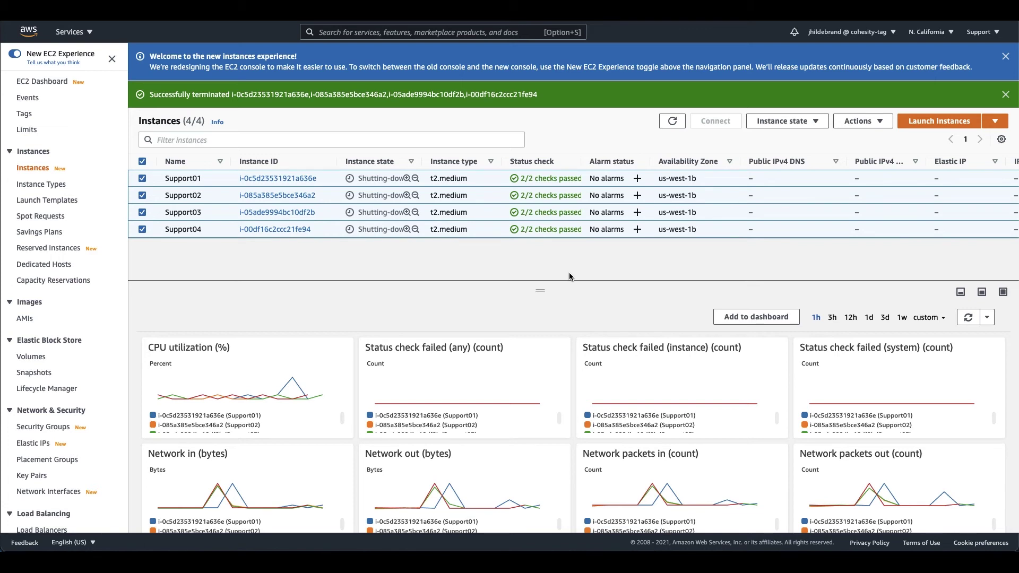
{"action": "left_click", "coordinate": [1005, 94]}
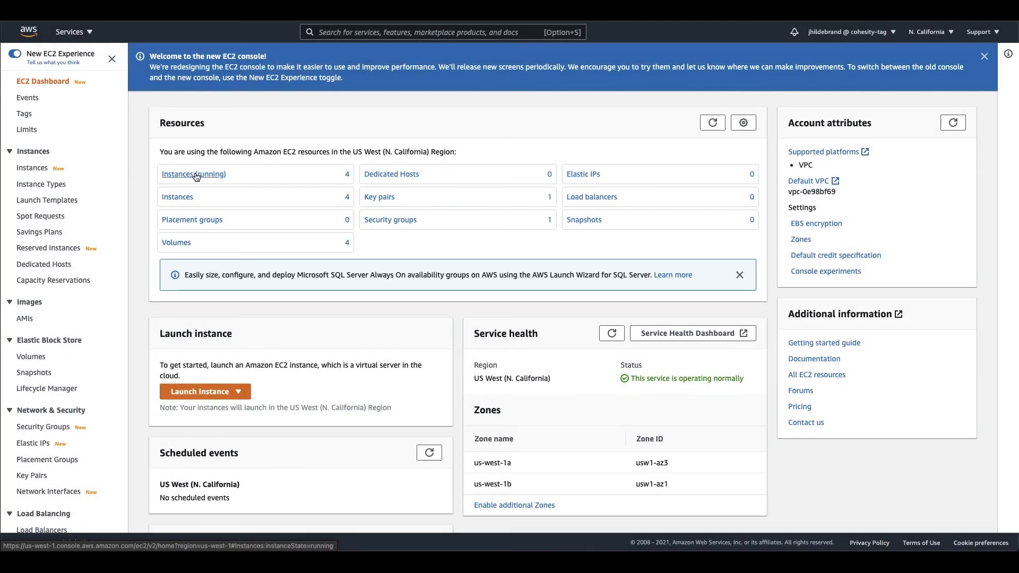
{"action": "left_click", "coordinate": [196, 174]}
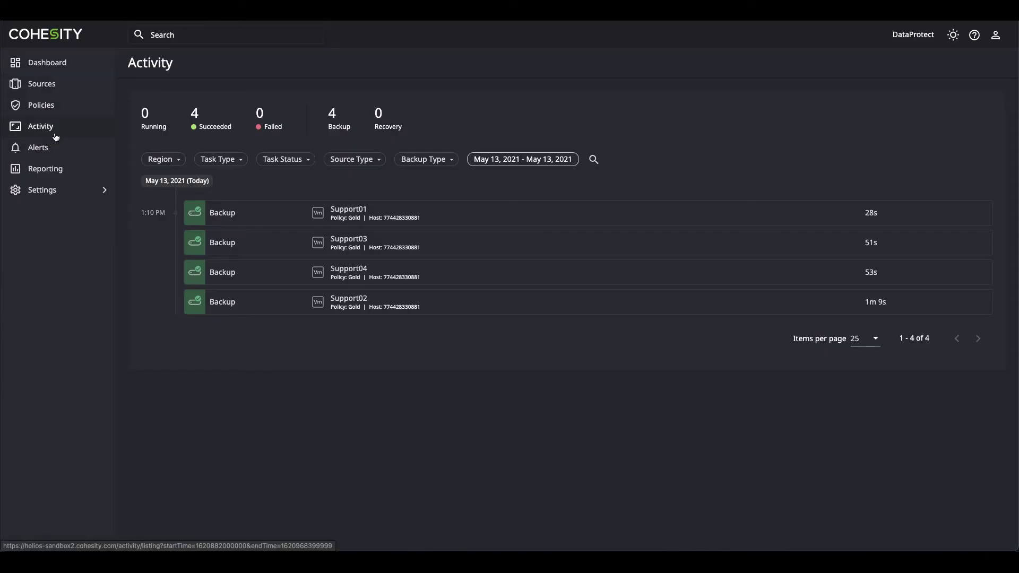
Step: Switch to Cohesity, open the AWS source, and select all child objects of the tag containing Support01 to Support04
{"action": "left_click", "coordinate": [52, 85]}
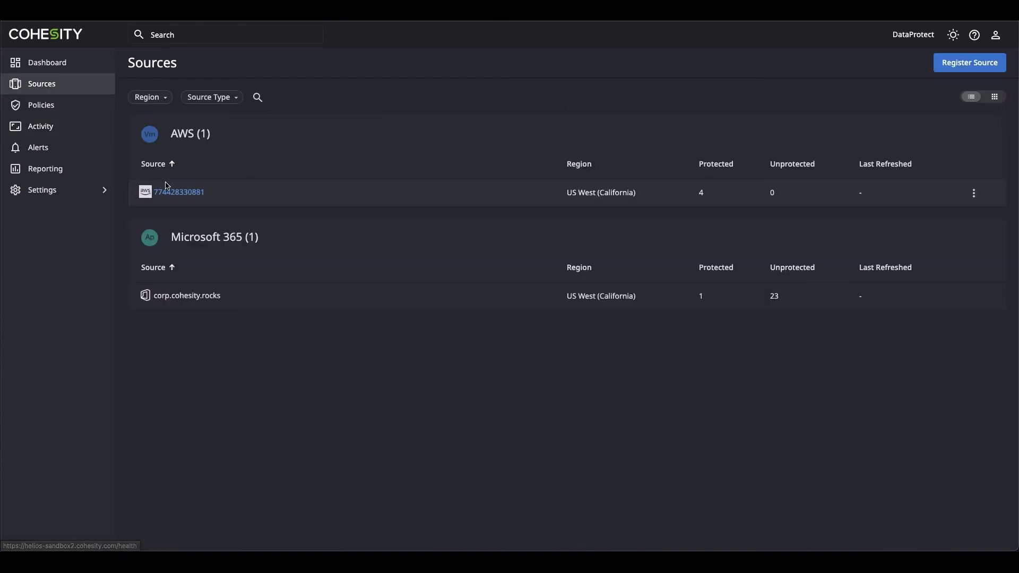
{"action": "left_click", "coordinate": [182, 191]}
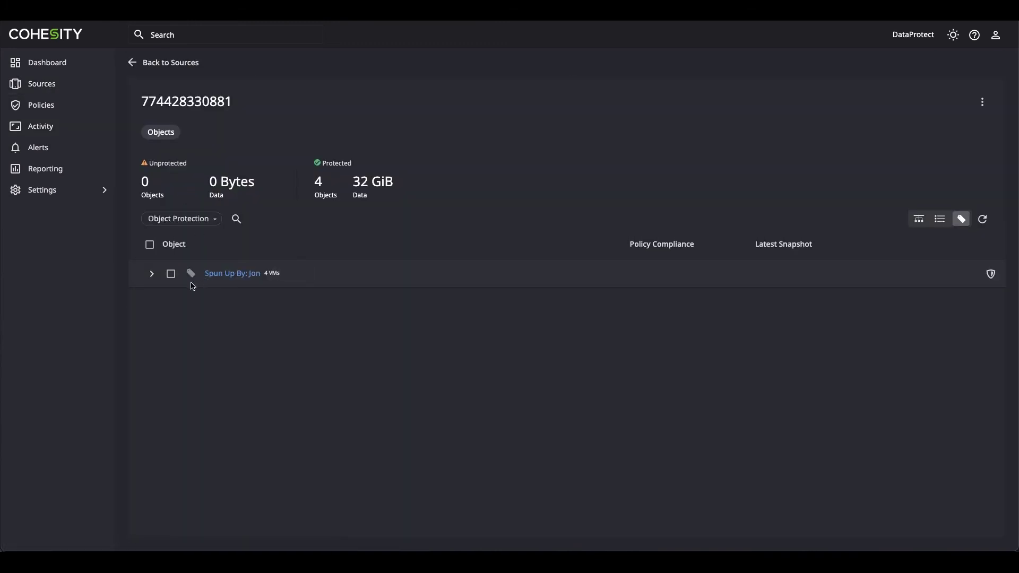
{"action": "left_click", "coordinate": [153, 275]}
{"action": "left_click", "coordinate": [171, 275]}
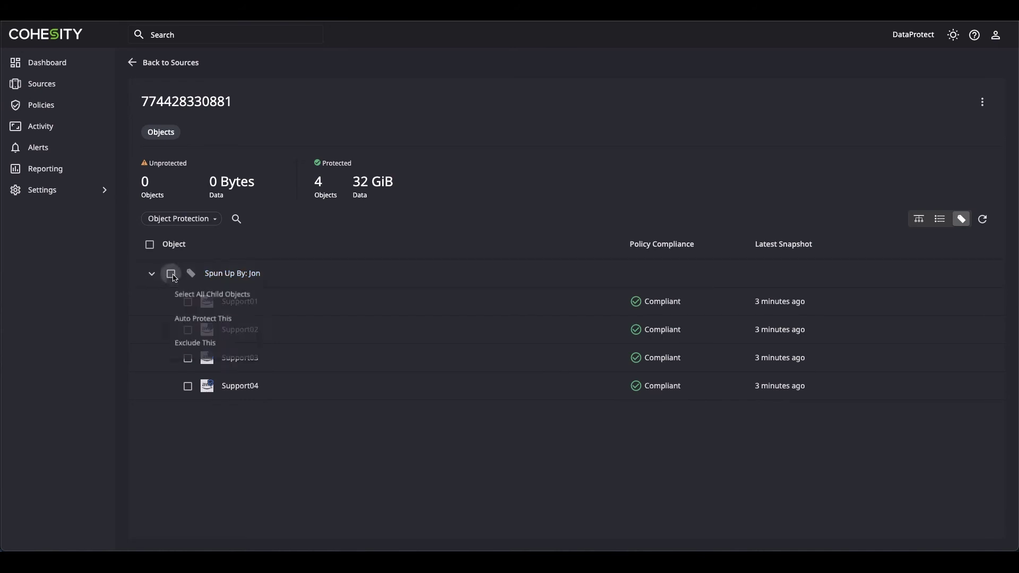
{"action": "left_click", "coordinate": [225, 295]}
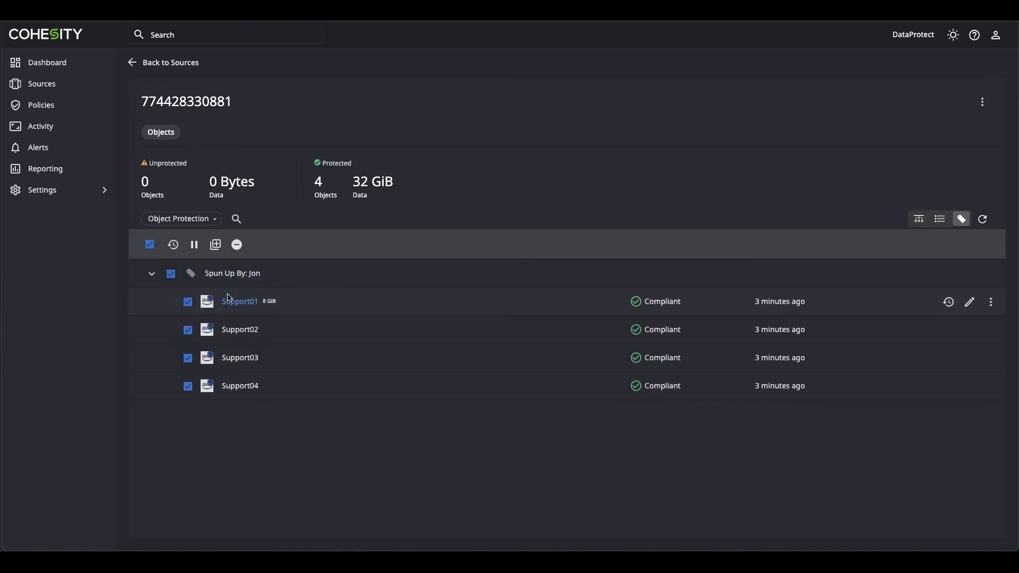
Step: Recover the four selected virtual machines from their latest snapshots with the copy- rename prefix removed and the power state on
{"action": "left_click", "coordinate": [174, 245]}
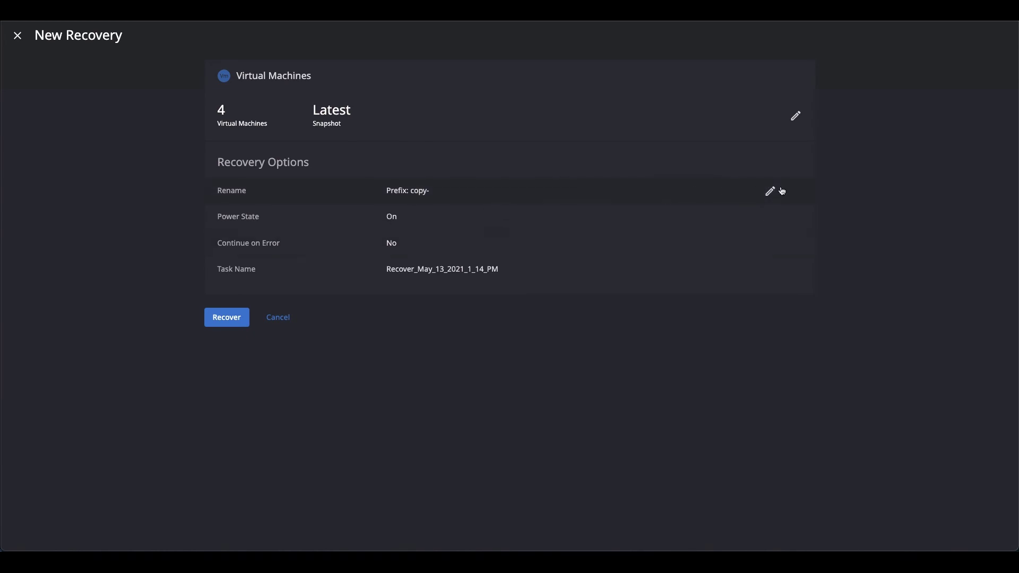
{"action": "left_click", "coordinate": [770, 191]}
{"action": "left_click", "coordinate": [418, 205]}
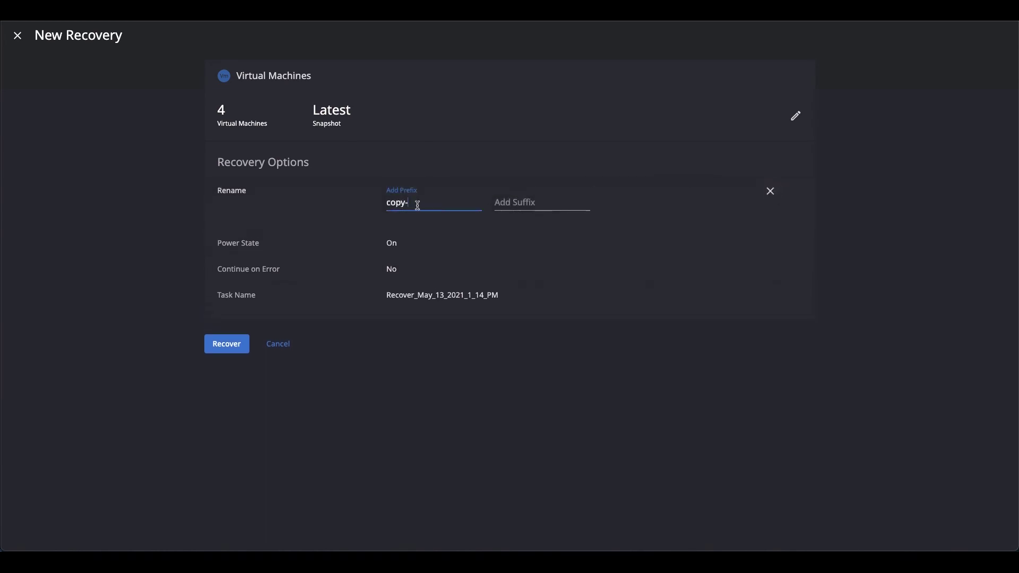
{"action": "left_click_drag", "start_coordinate": [418, 205], "coordinate": [350, 198]}
{"action": "key", "text": "BackSpace"}
{"action": "left_click", "coordinate": [463, 240]}
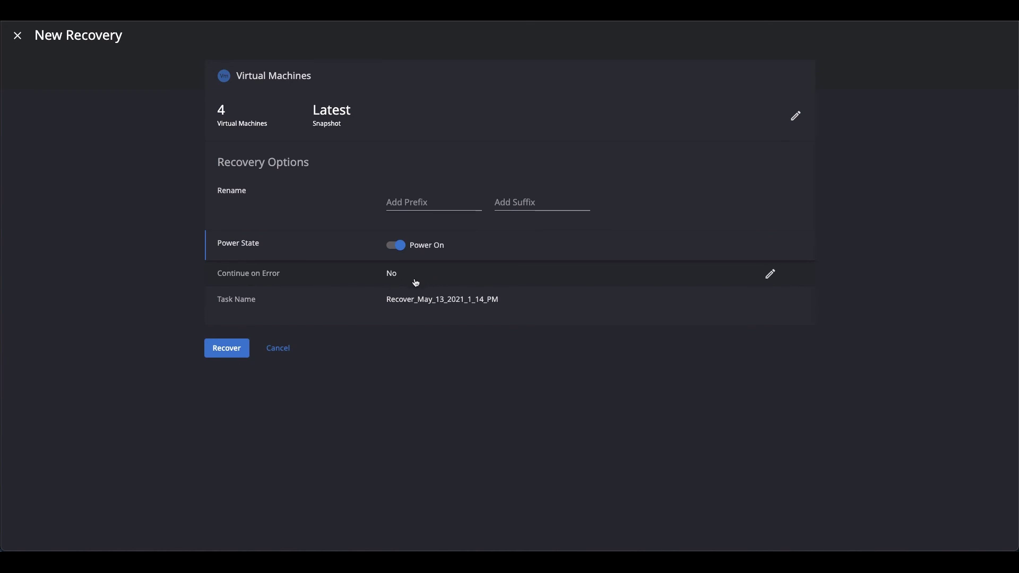
{"action": "left_click", "coordinate": [224, 349]}
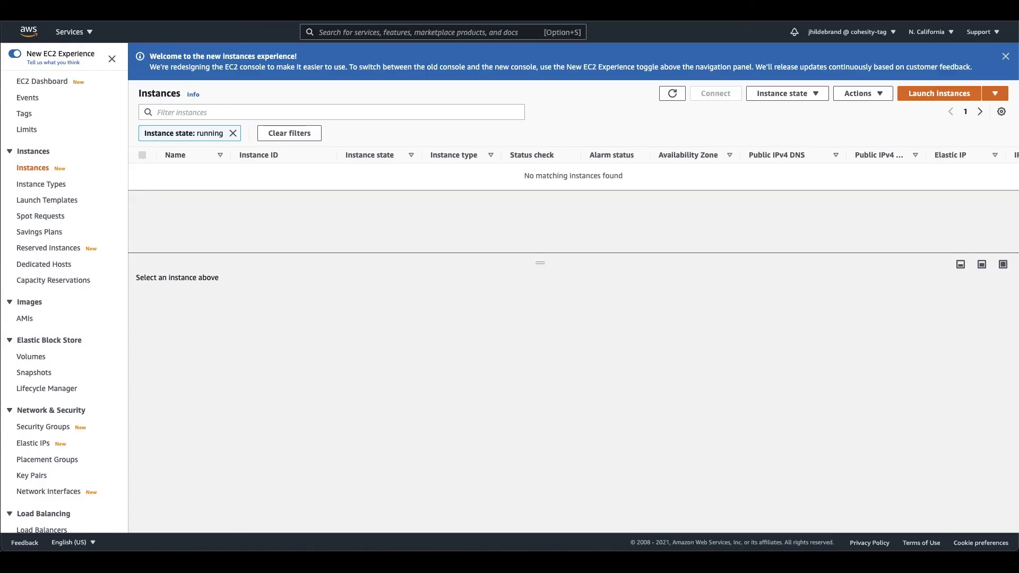
Step: Switch to the AWS EC2 console, refresh the running instances, and view the EBS volumes
{"action": "left_click", "coordinate": [673, 95]}
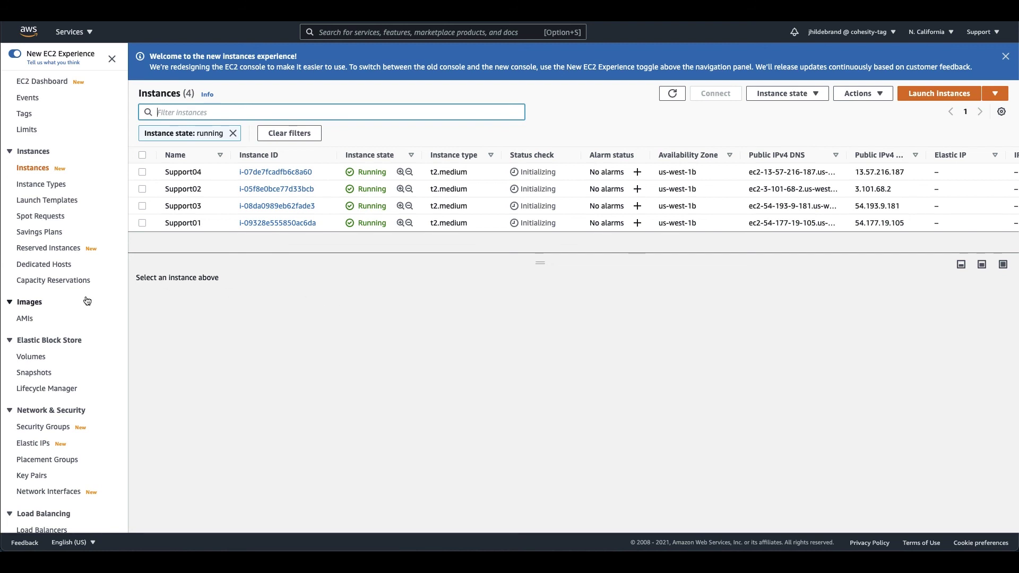
{"action": "left_click", "coordinate": [34, 361]}
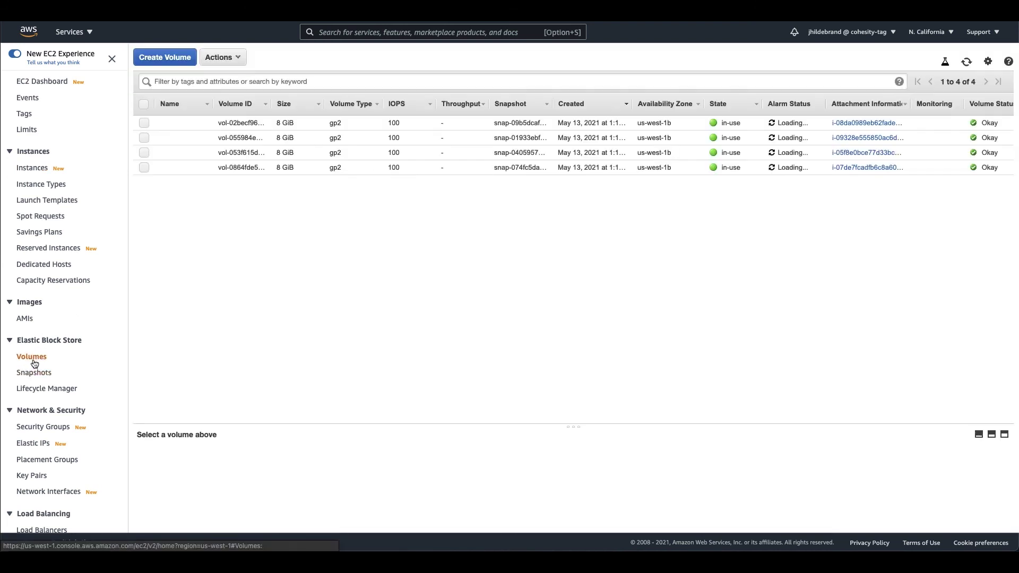